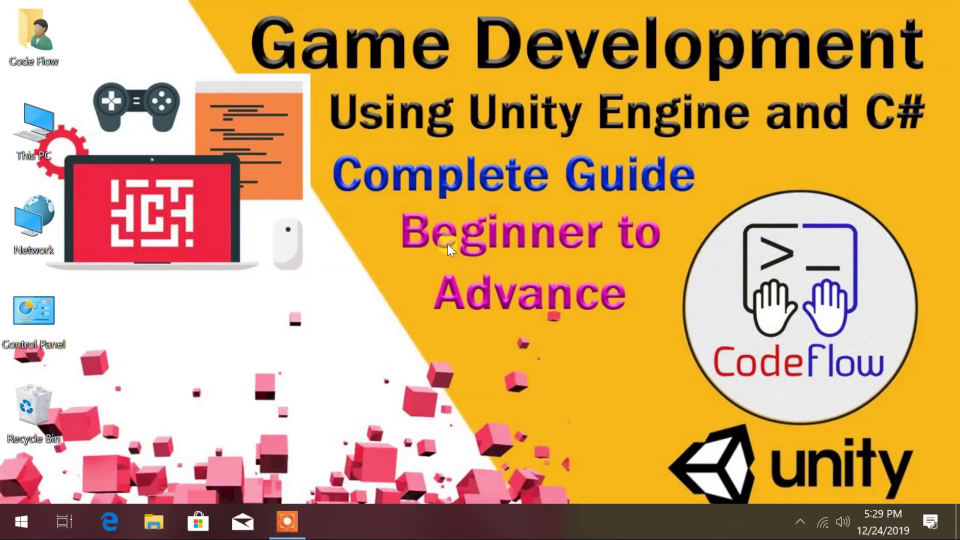
Step: Refresh the desktop and launch Google Chrome from the Start menu
{"action": "right_click", "coordinate": [489, 187]}
{"action": "left_click", "coordinate": [524, 233]}
{"action": "left_click", "coordinate": [35, 518]}
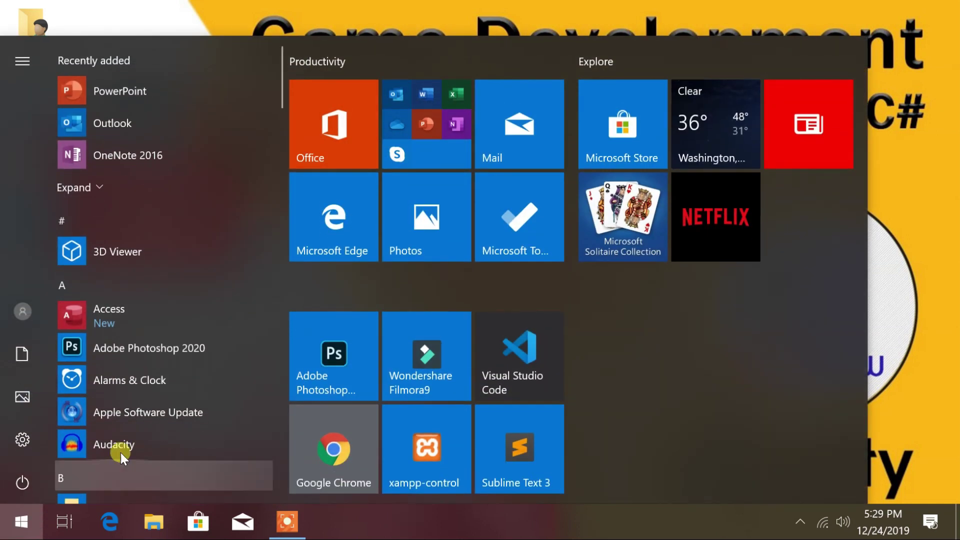
{"action": "left_click", "coordinate": [346, 448]}
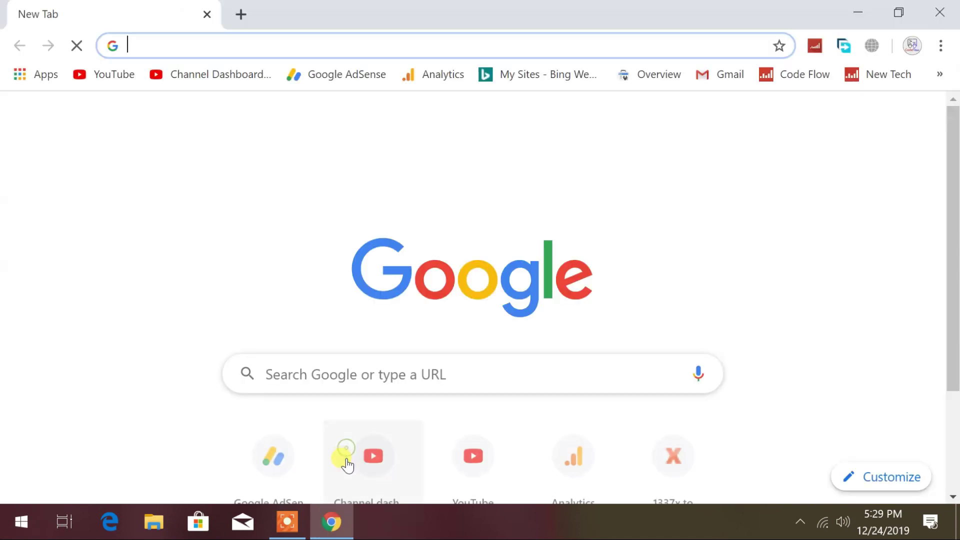
Step: Search for unity3d and open the official unity.com website
{"action": "type", "text": "u"}
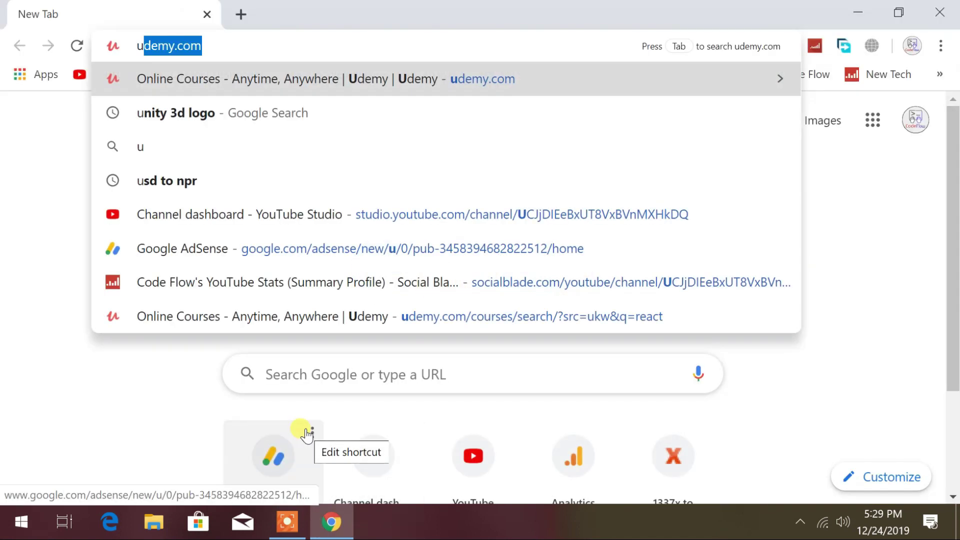
{"action": "type", "text": "nity3d"}
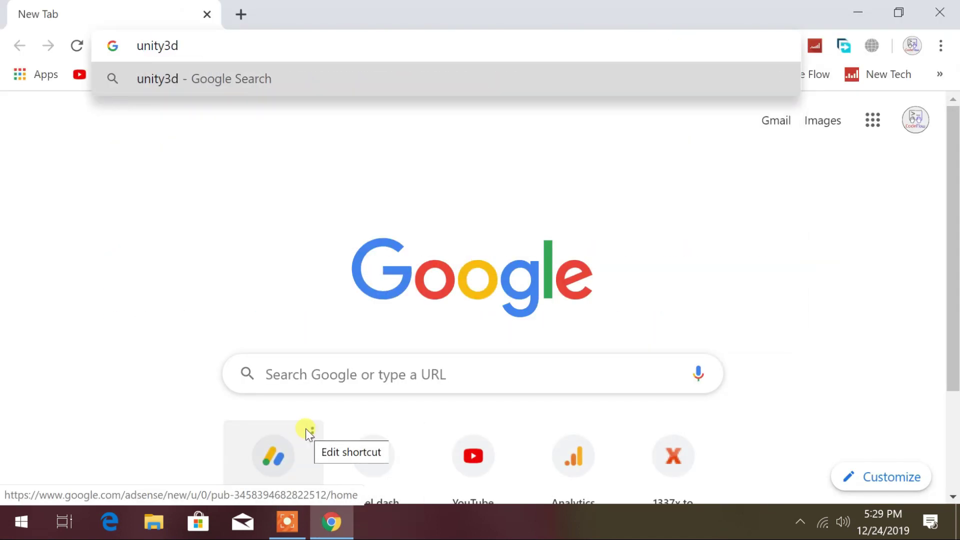
{"action": "key", "text": "Return"}
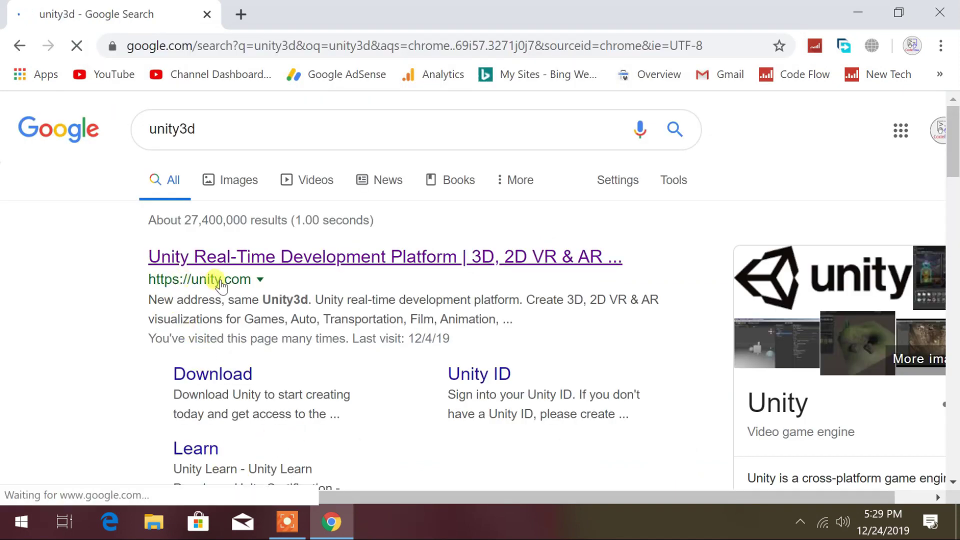
{"action": "left_click", "coordinate": [276, 257]}
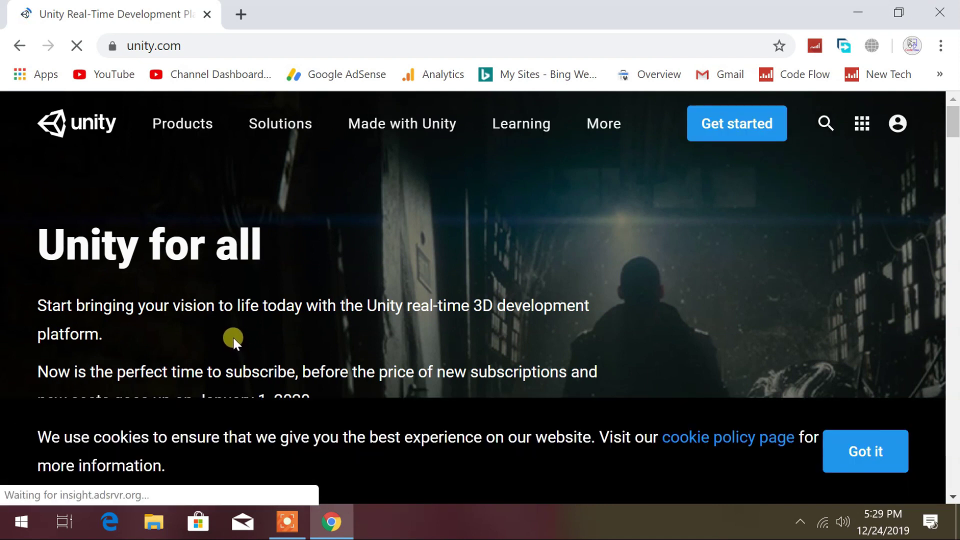
{"action": "scroll", "coordinate": [233, 336], "scroll_direction": "down", "scroll_amount": 1}
{"action": "scroll", "coordinate": [234, 338], "scroll_direction": "down", "scroll_amount": 3}
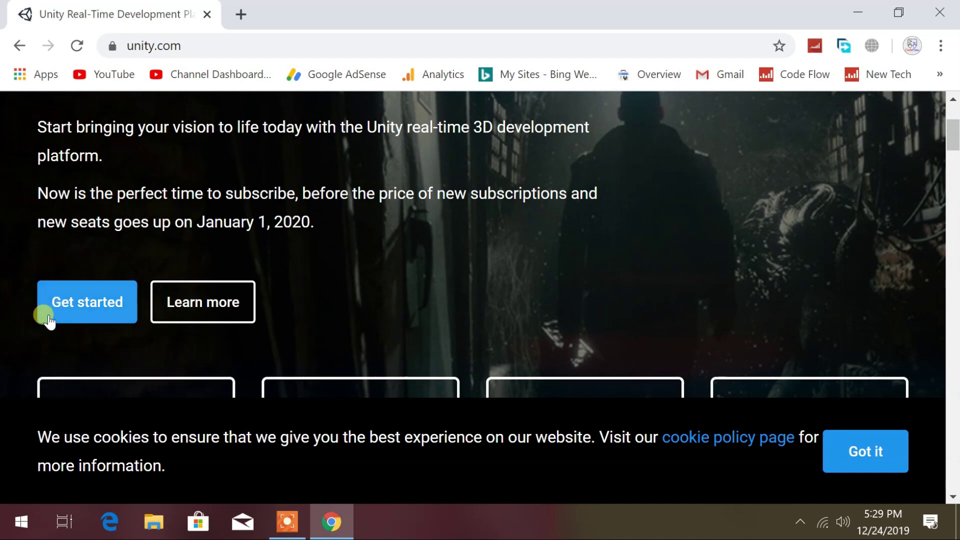
{"action": "scroll", "coordinate": [59, 302], "scroll_direction": "down", "scroll_amount": 2}
{"action": "scroll", "coordinate": [380, 253], "scroll_direction": "up", "scroll_amount": 5}
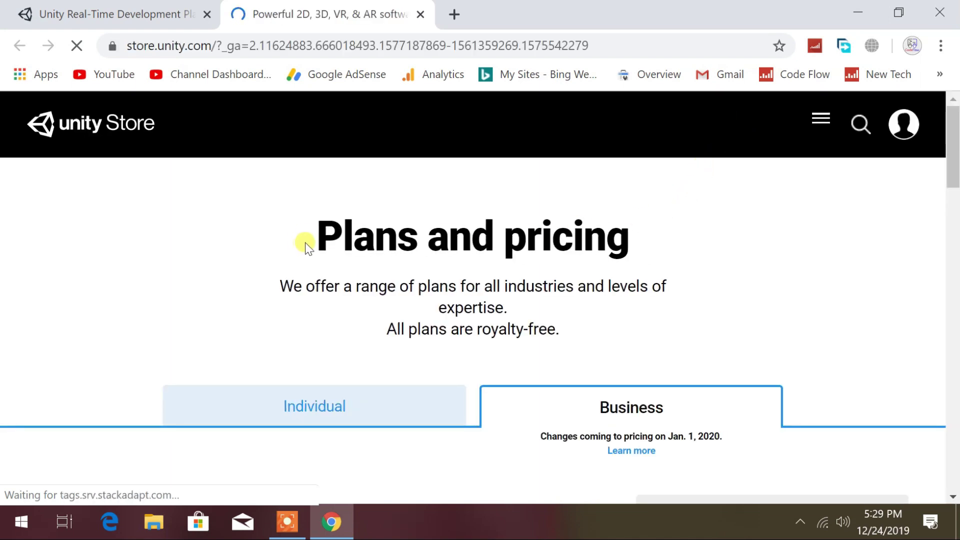
Step: Show the Individual plans and start getting the free Personal plan
{"action": "left_click_drag", "start_coordinate": [317, 242], "coordinate": [625, 245]}
{"action": "scroll", "coordinate": [622, 248], "scroll_direction": "down", "scroll_amount": 2}
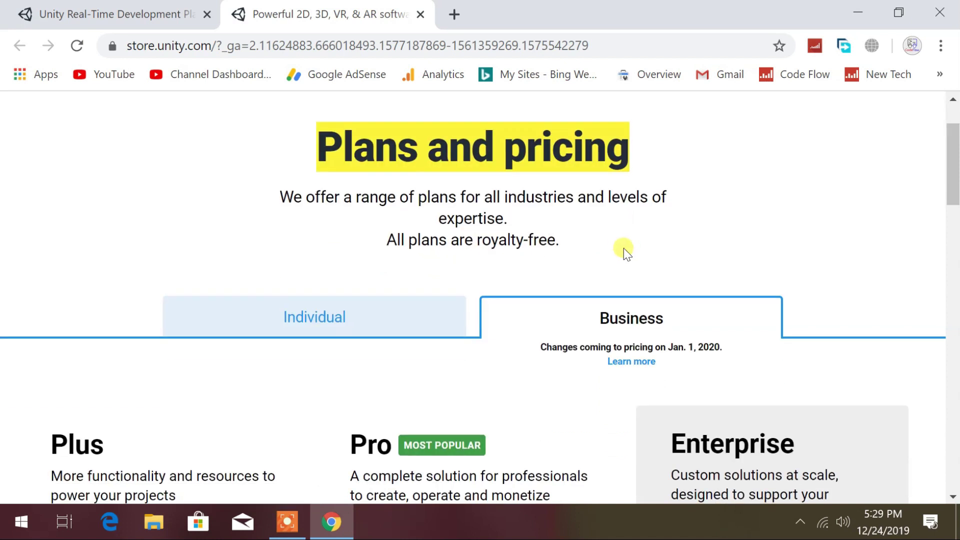
{"action": "left_click", "coordinate": [323, 317]}
{"action": "scroll", "coordinate": [345, 325], "scroll_direction": "down", "scroll_amount": 5}
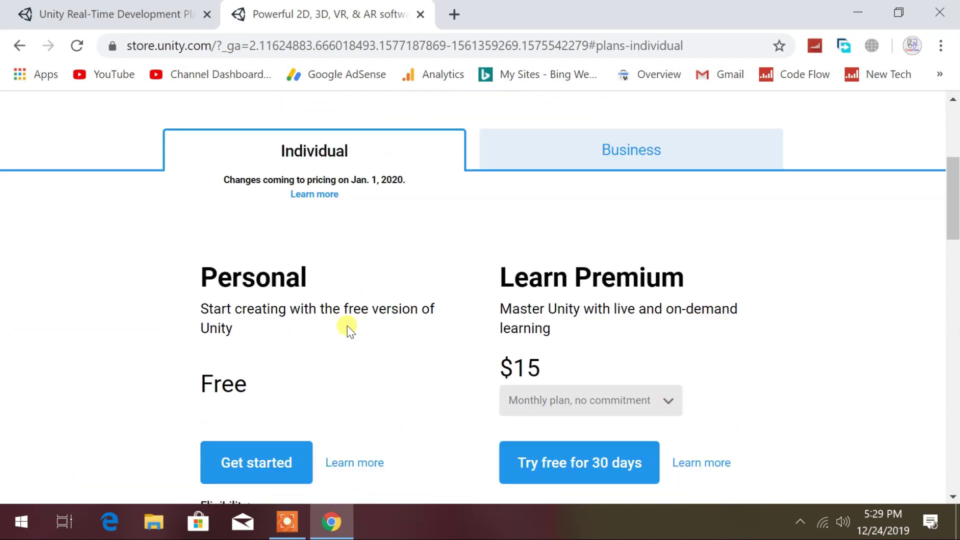
{"action": "left_click_drag", "start_coordinate": [253, 198], "coordinate": [310, 180]}
{"action": "left_click_drag", "start_coordinate": [180, 289], "coordinate": [277, 286]}
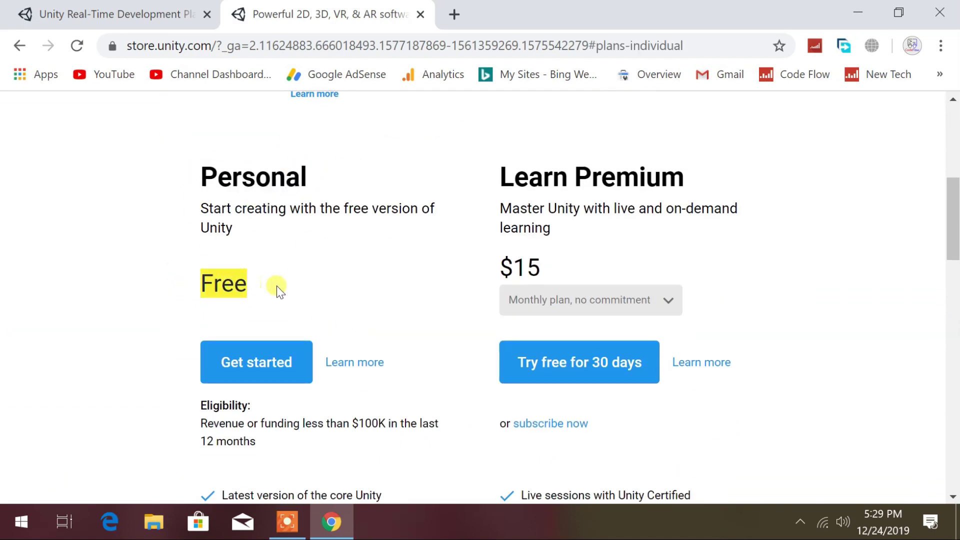
{"action": "scroll", "coordinate": [280, 300], "scroll_direction": "down", "scroll_amount": 4}
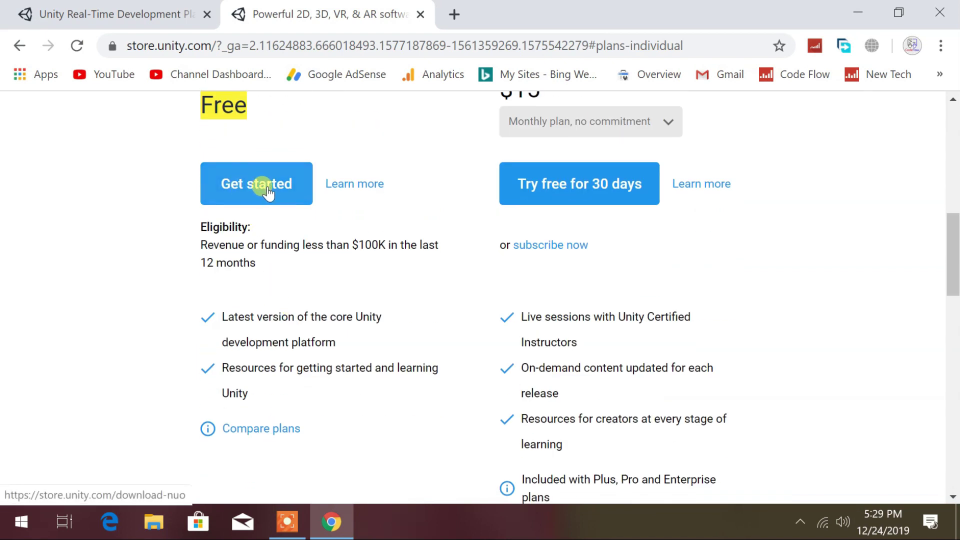
{"action": "left_click", "coordinate": [267, 189]}
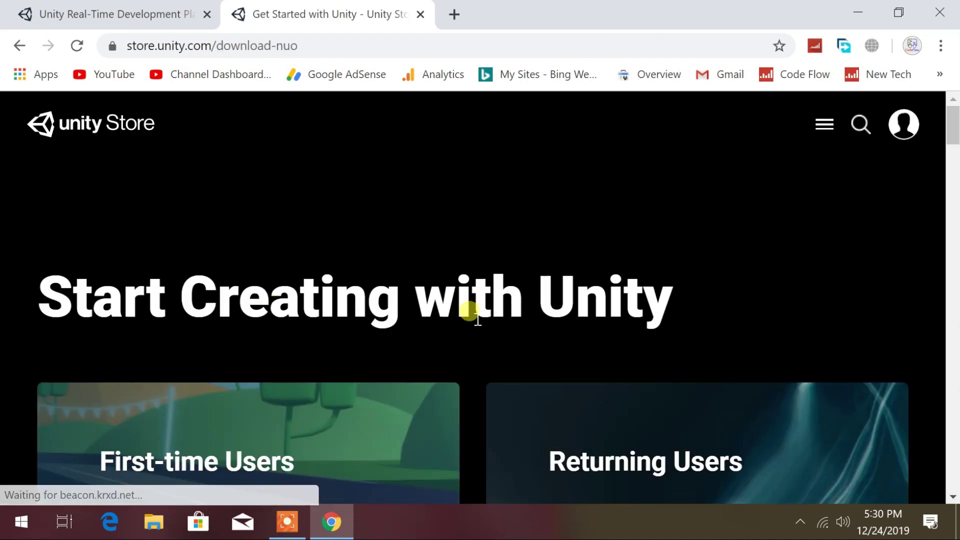
Step: Choose the first-time user download, agree to the terms and save UnityHubSetup.exe
{"action": "scroll", "coordinate": [470, 314], "scroll_direction": "down", "scroll_amount": 5}
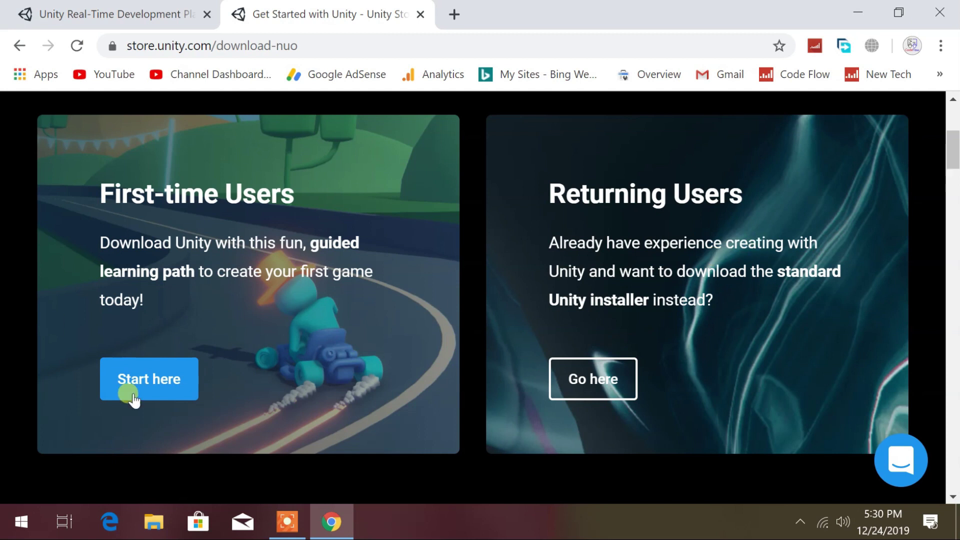
{"action": "left_click", "coordinate": [167, 380]}
{"action": "scroll", "coordinate": [355, 254], "scroll_direction": "up", "scroll_amount": 3}
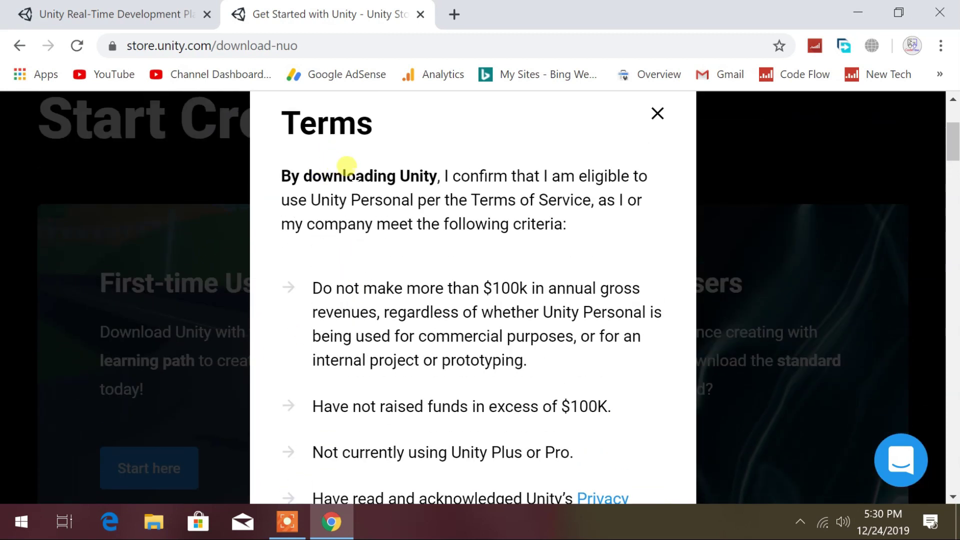
{"action": "left_click_drag", "start_coordinate": [355, 176], "coordinate": [617, 176]}
{"action": "scroll", "coordinate": [461, 368], "scroll_direction": "down", "scroll_amount": 4}
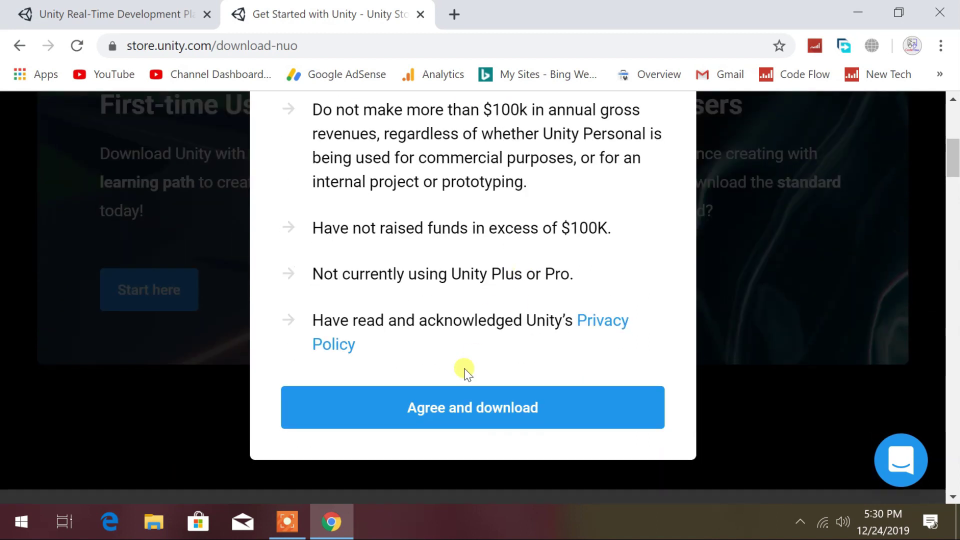
{"action": "left_click", "coordinate": [460, 406]}
{"action": "left_click", "coordinate": [581, 320]}
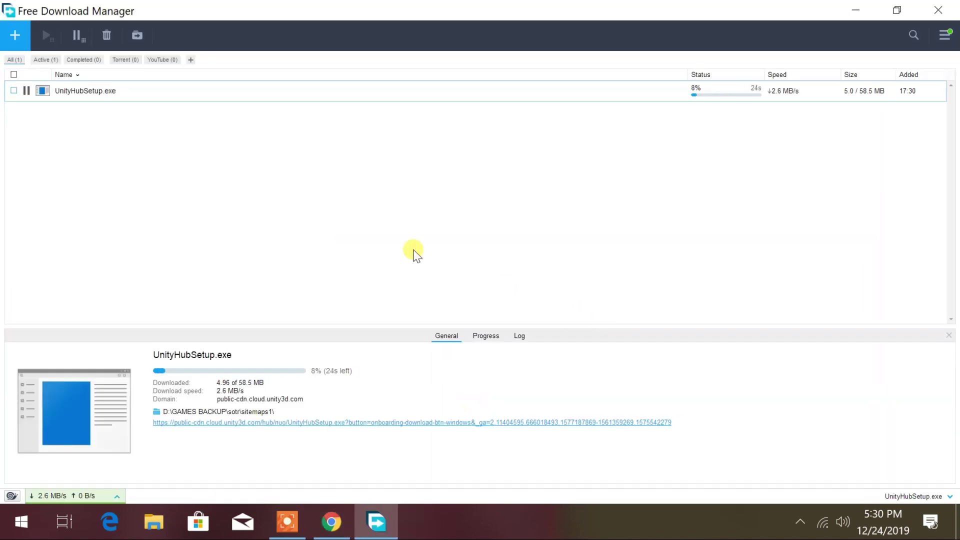
Step: Run the downloaded Unity Hub installer, closing Free Download Manager and Chrome
{"action": "right_click", "coordinate": [82, 91]}
{"action": "left_click", "coordinate": [125, 102]}
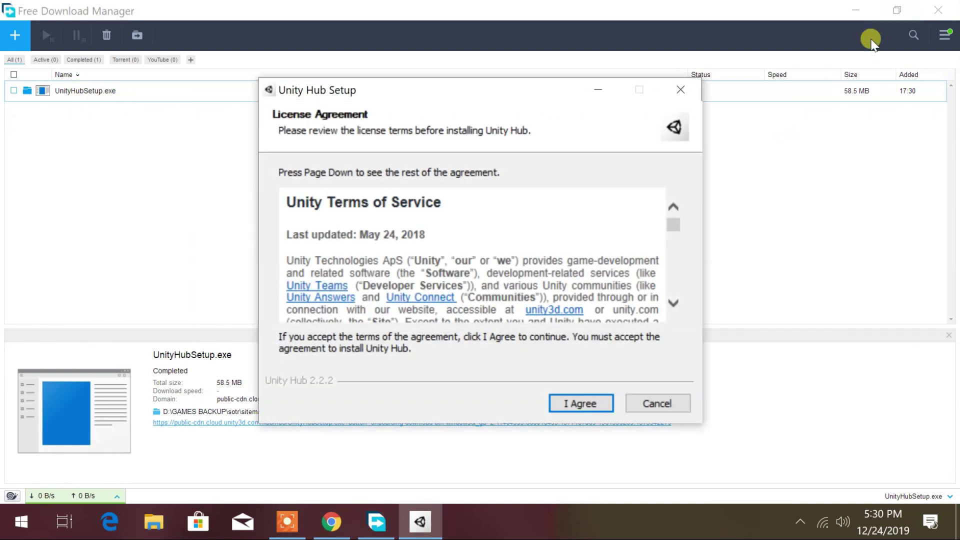
{"action": "left_click", "coordinate": [938, 10]}
{"action": "left_click", "coordinate": [948, 7]}
{"action": "left_click_drag", "start_coordinate": [416, 90], "coordinate": [334, 22]}
Step: Accept the license and install Unity Hub to the default C:\Program Files\Unity Hub path
{"action": "left_click", "coordinate": [503, 337]}
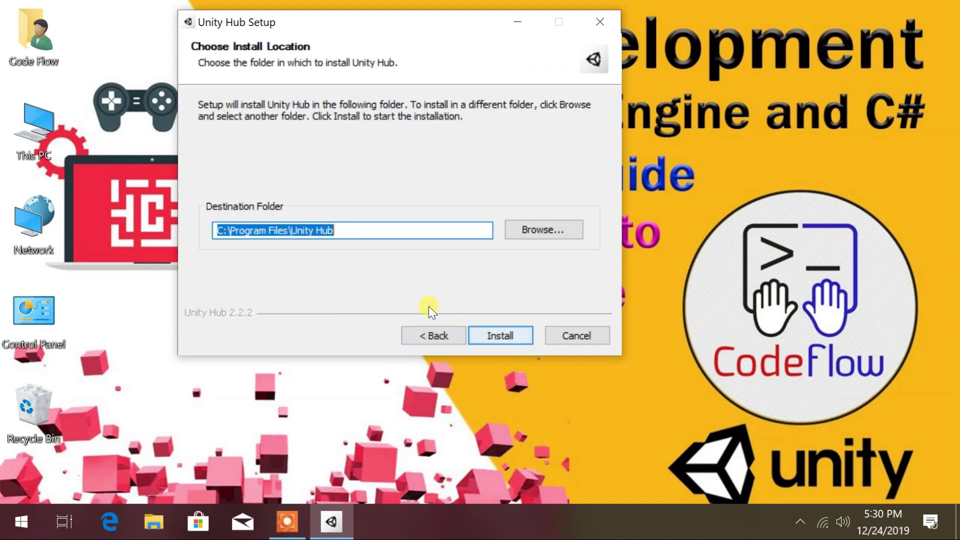
{"action": "left_click", "coordinate": [219, 230]}
{"action": "left_click_drag", "start_coordinate": [218, 230], "coordinate": [395, 222]}
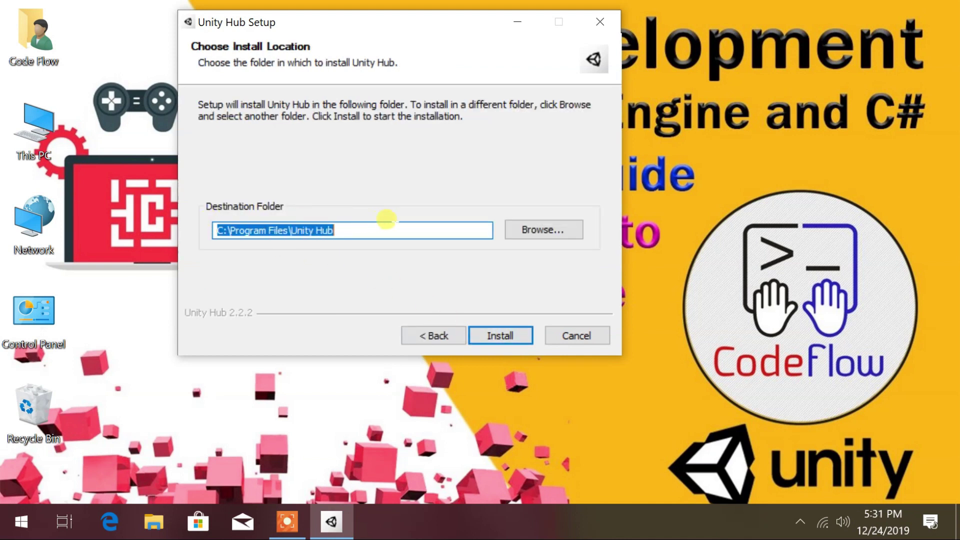
{"action": "left_click", "coordinate": [507, 334]}
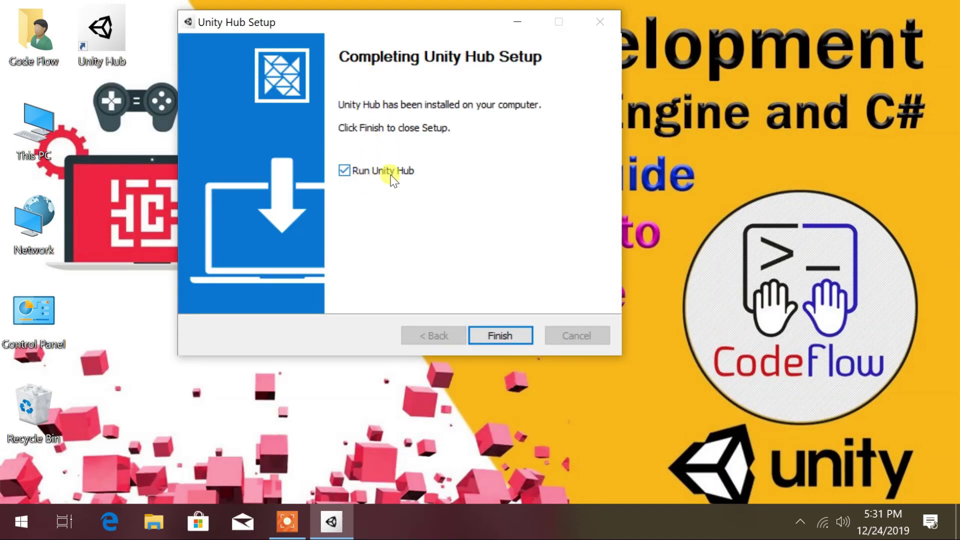
Step: Finish Unity Hub setup and launch Unity Hub from its desktop shortcut
{"action": "left_click", "coordinate": [491, 337]}
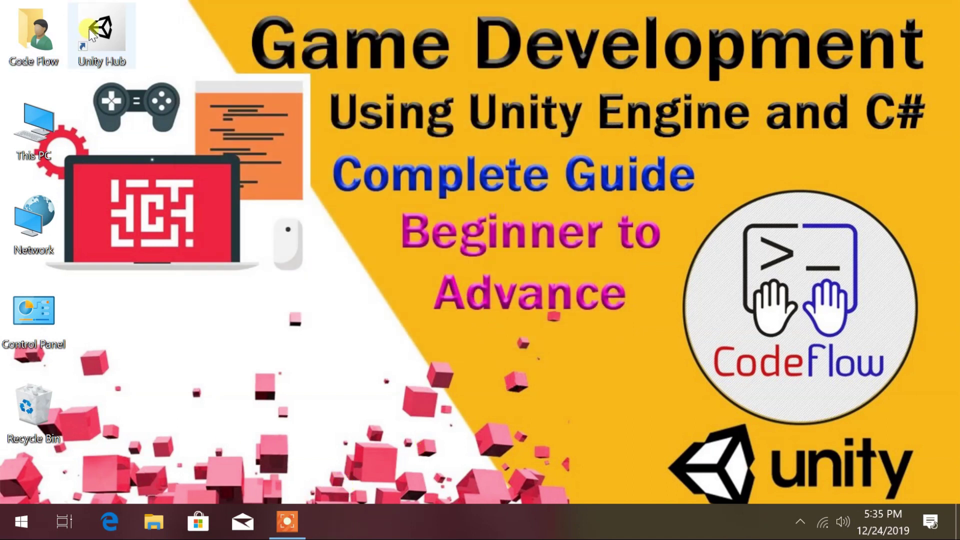
{"action": "double_click", "coordinate": [89, 29]}
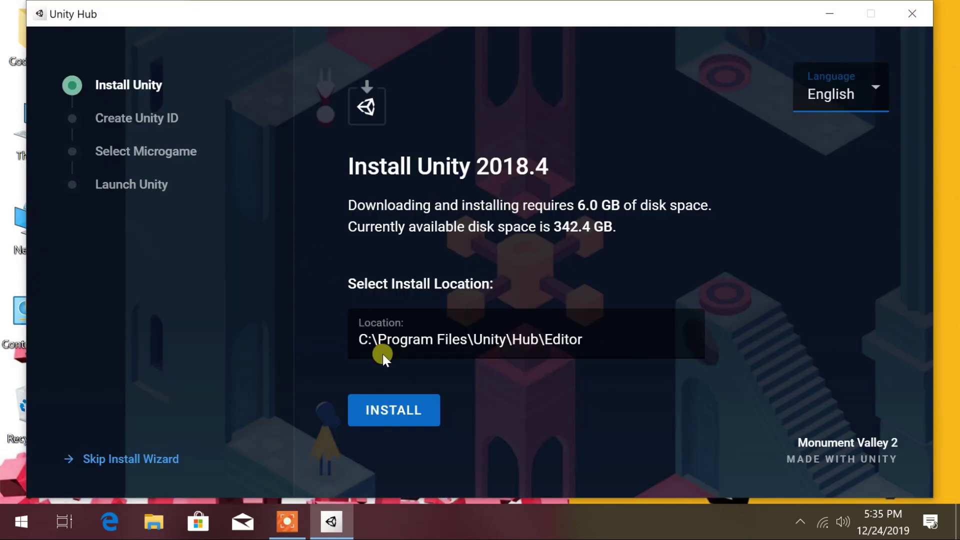
Step: Start installing Unity 2018.4 to C:\Program Files\Unity\Hub\Editor
{"action": "left_click", "coordinate": [392, 411]}
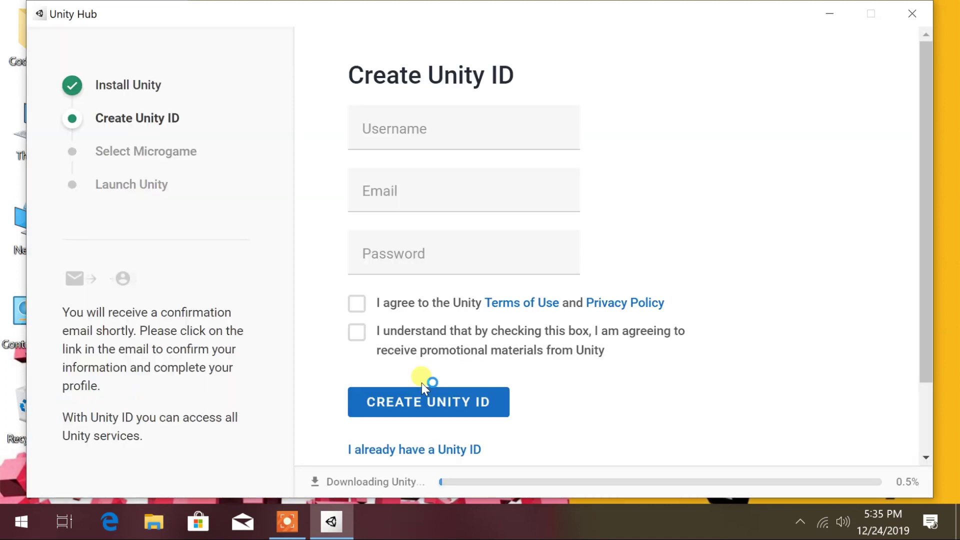
{"action": "scroll", "coordinate": [421, 382], "scroll_direction": "down", "scroll_amount": 3}
{"action": "scroll", "coordinate": [374, 163], "scroll_direction": "up", "scroll_amount": 3}
{"action": "scroll", "coordinate": [426, 288], "scroll_direction": "down", "scroll_amount": 3}
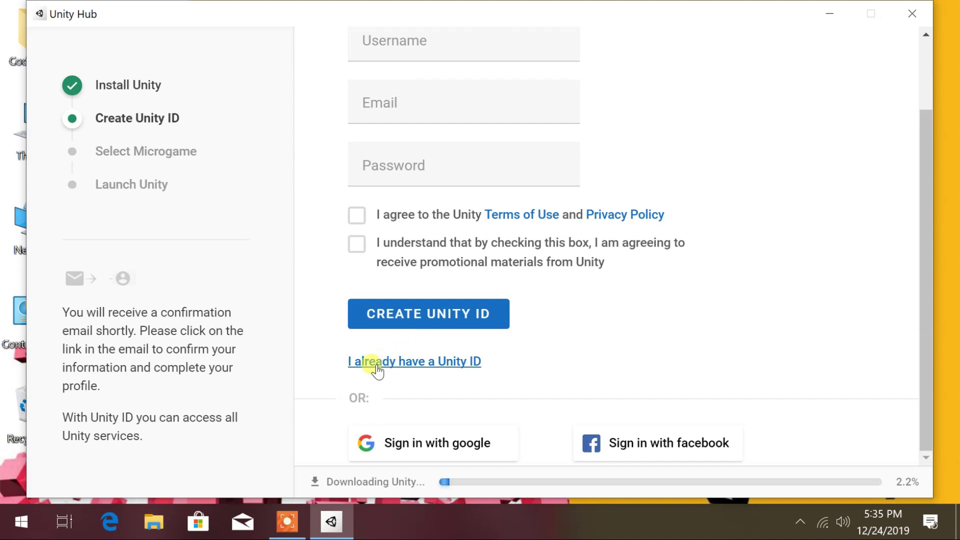
Step: Sign in for a Unity ID with Google, entering the Gmail address and account password
{"action": "left_click", "coordinate": [429, 445]}
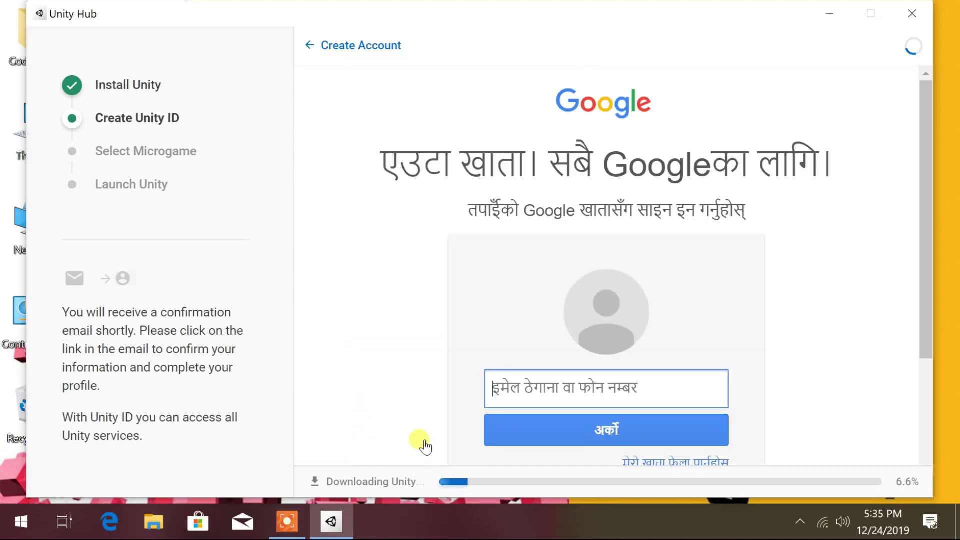
{"action": "key", "text": "ctrl+v"}
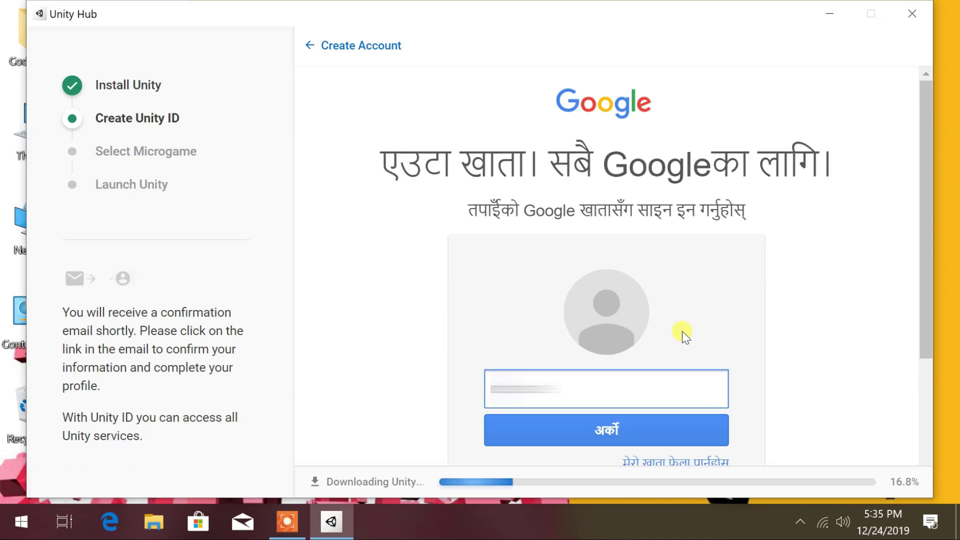
{"action": "type", "text": "@gmail.com"}
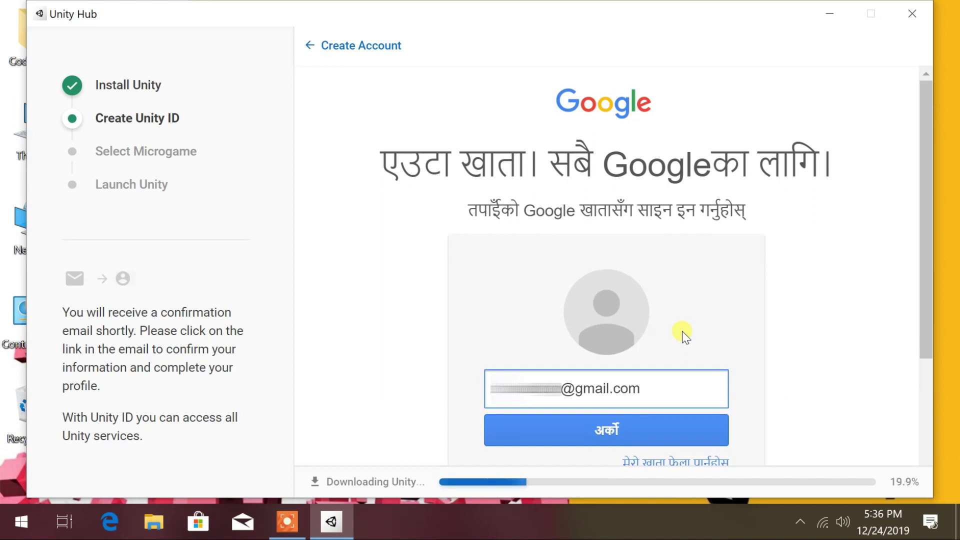
{"action": "key", "text": "Return"}
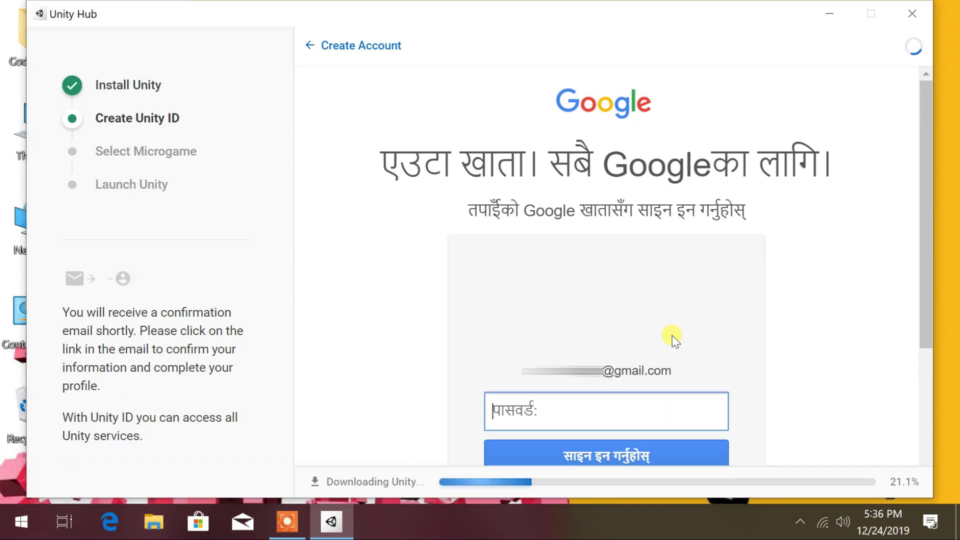
{"action": "type", "text": "a••••••••"}
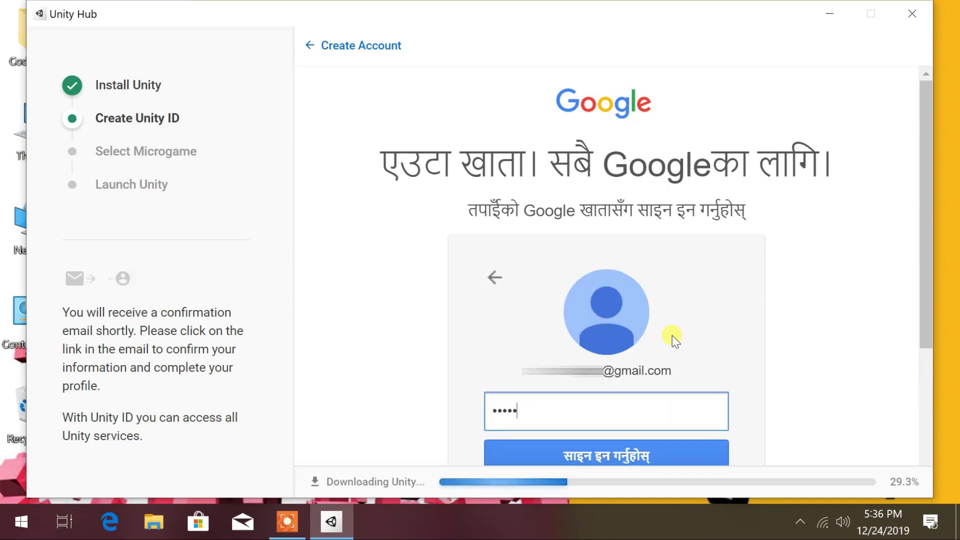
{"action": "type", "text": "••••"}
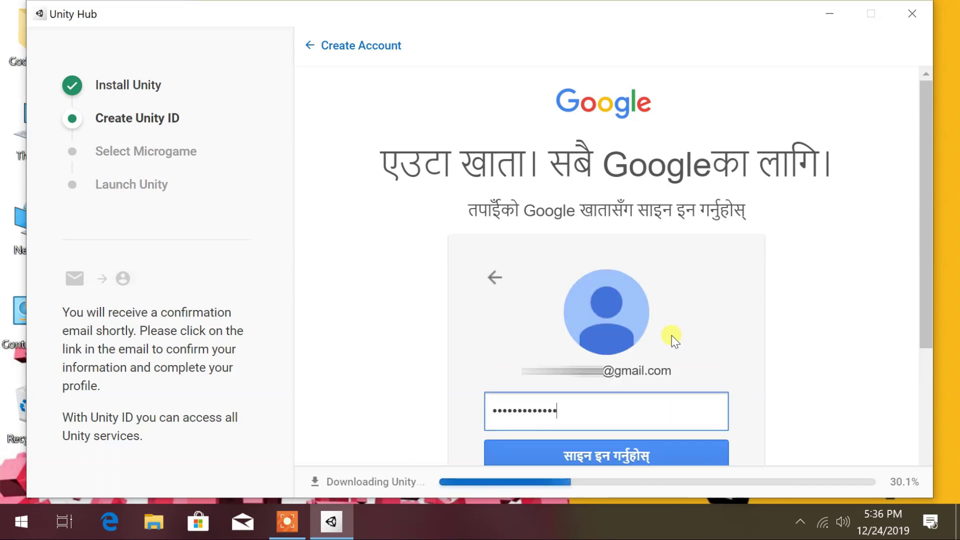
{"action": "type", "text": "••"}
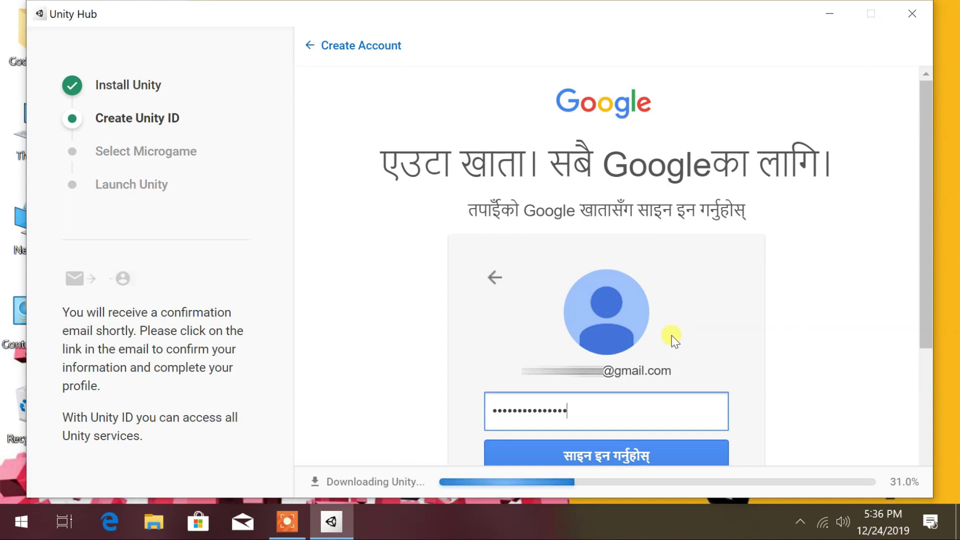
{"action": "type", "text": "•••••••••"}
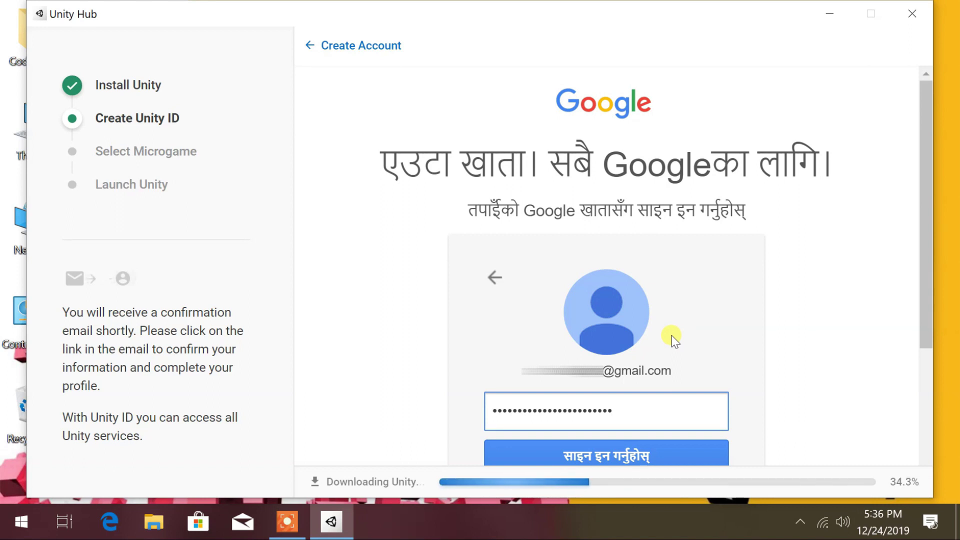
{"action": "type", "text": "•••"}
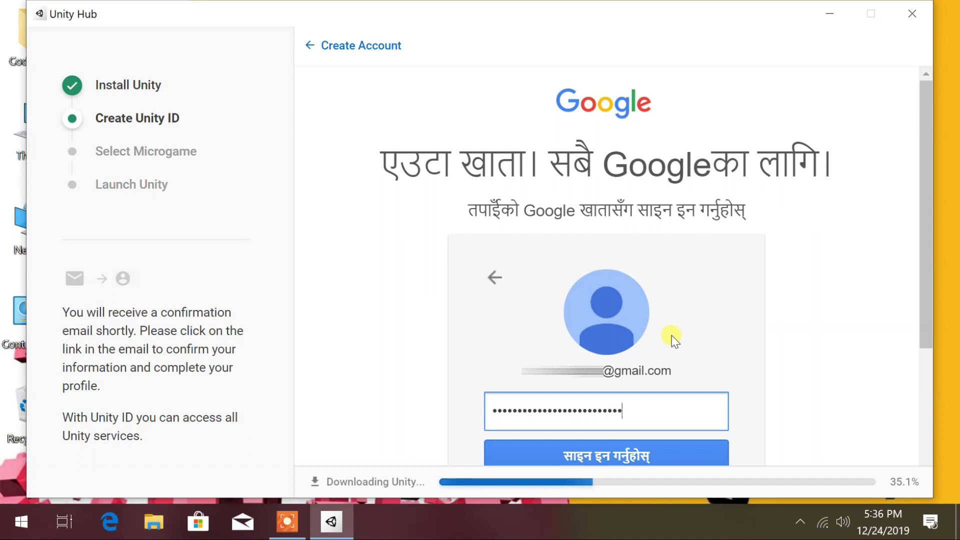
{"action": "key", "text": "Return"}
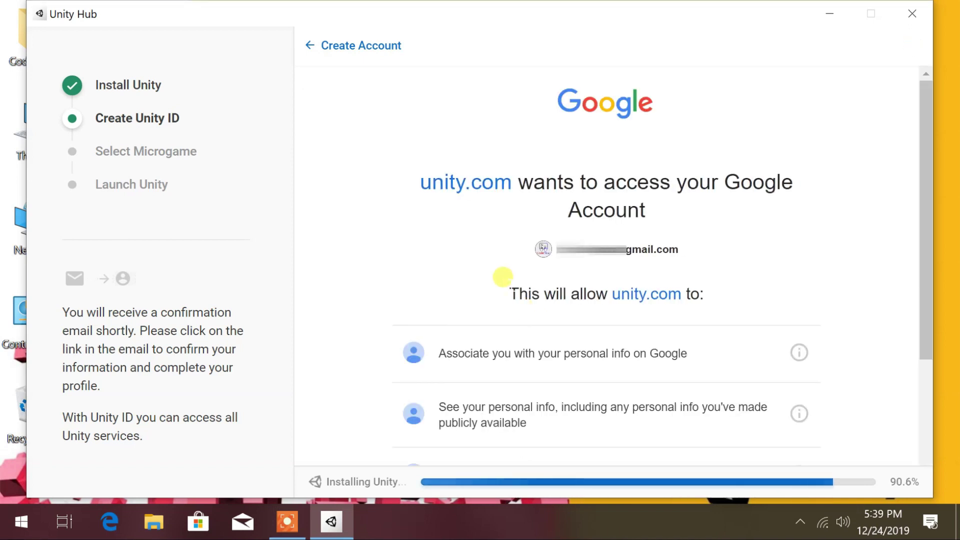
Step: Allow unity.com access to the Google account and choose the Empty 3D template for MyFirstGame
{"action": "scroll", "coordinate": [501, 275], "scroll_direction": "down", "scroll_amount": 3}
{"action": "scroll", "coordinate": [502, 276], "scroll_direction": "down", "scroll_amount": 2}
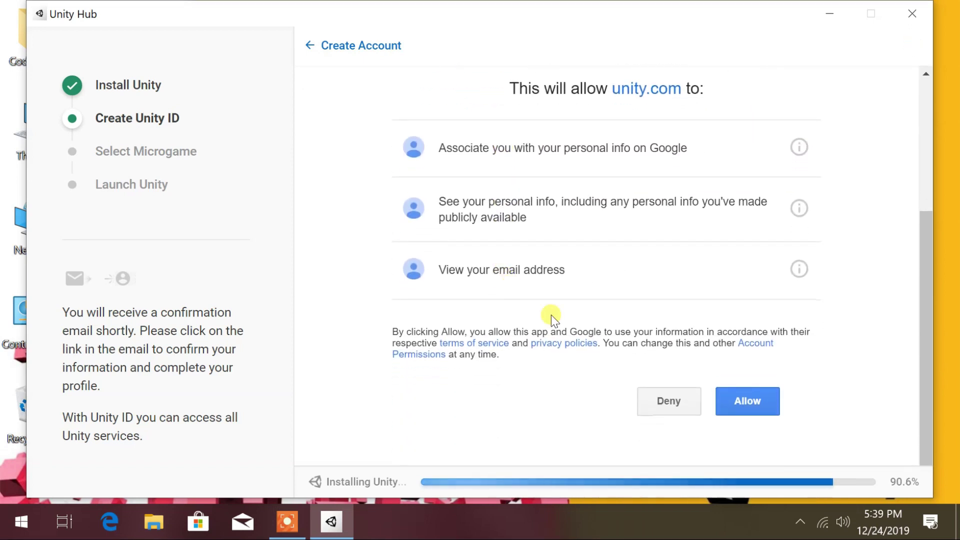
{"action": "left_click", "coordinate": [749, 403]}
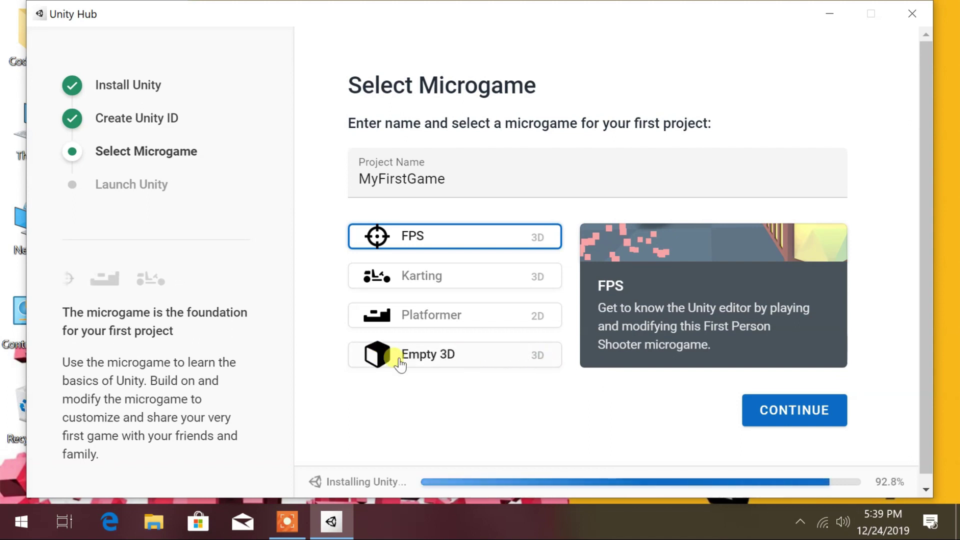
{"action": "left_click", "coordinate": [440, 355]}
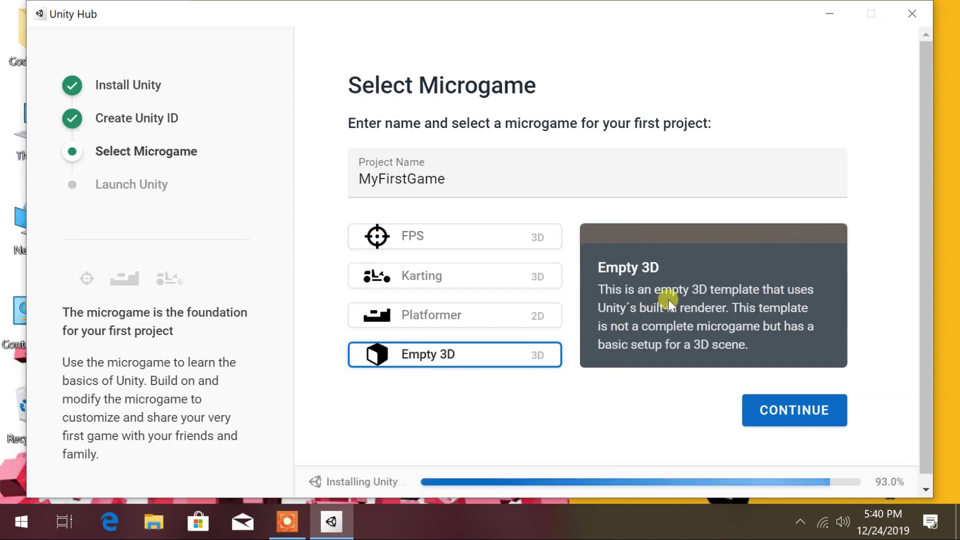
Step: Continue to the Launch Unity step and wait until Installation Completed appears
{"action": "scroll", "coordinate": [755, 353], "scroll_direction": "down", "scroll_amount": 1}
{"action": "left_click", "coordinate": [773, 416]}
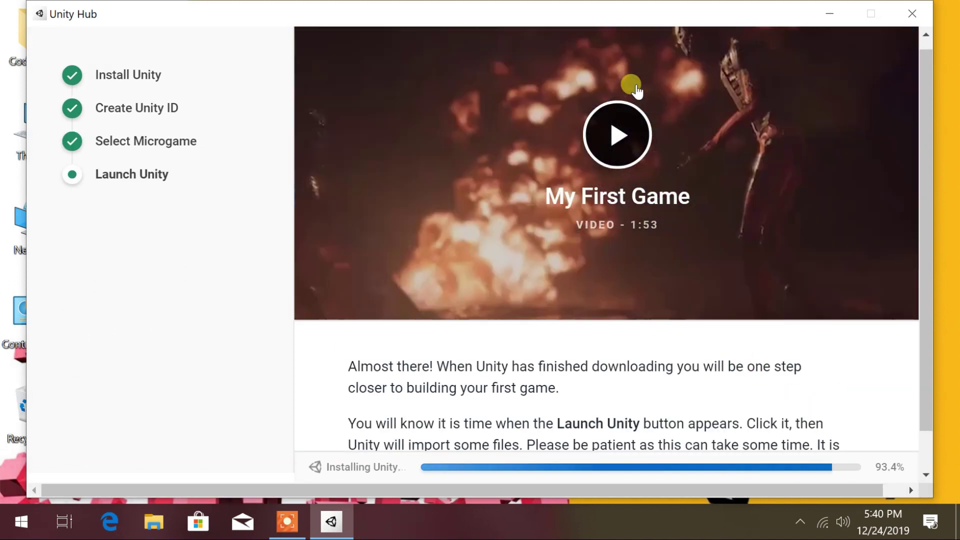
{"action": "scroll", "coordinate": [640, 350], "scroll_direction": "down", "scroll_amount": 2}
{"action": "scroll", "coordinate": [419, 365], "scroll_direction": "up", "scroll_amount": 3}
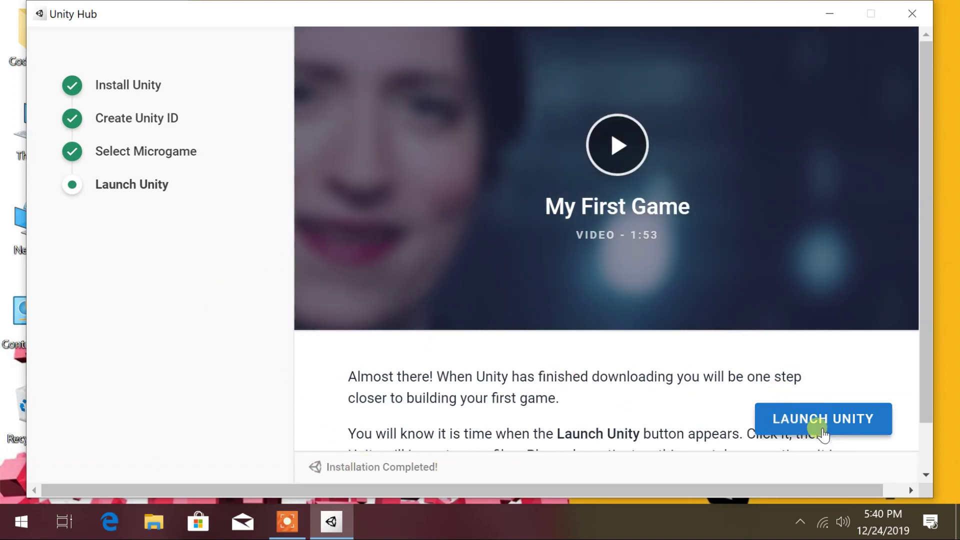
Step: Launch the MyFirstGame project in the Unity editor
{"action": "left_click", "coordinate": [822, 431]}
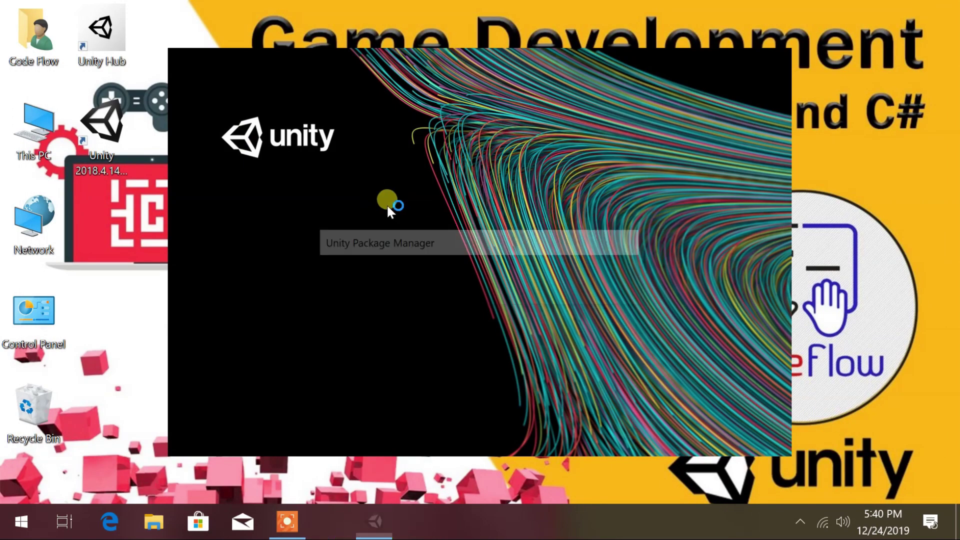